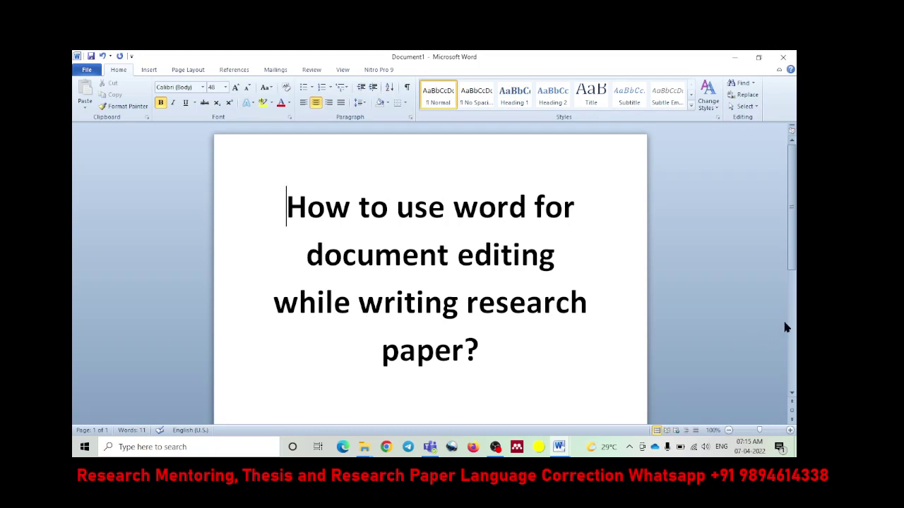
Open the mouse-pointer highlighter utility and switch it on
{"action": "left_click", "coordinate": [538, 447]}
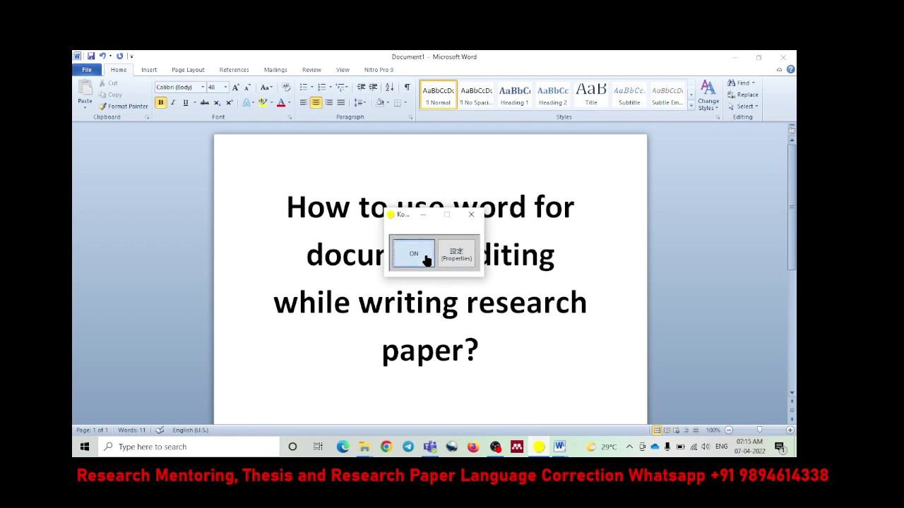
{"action": "left_click", "coordinate": [414, 253]}
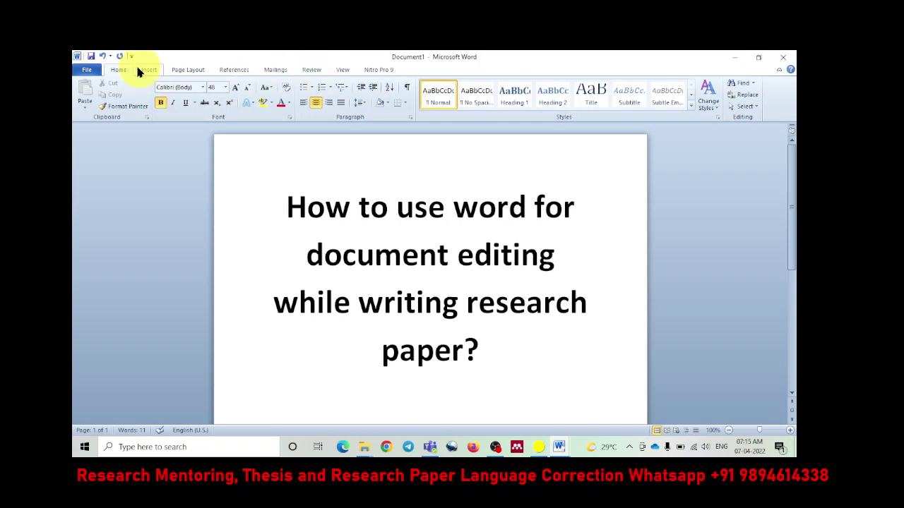
Turn on Track Changes for the title document
{"action": "left_click", "coordinate": [311, 71]}
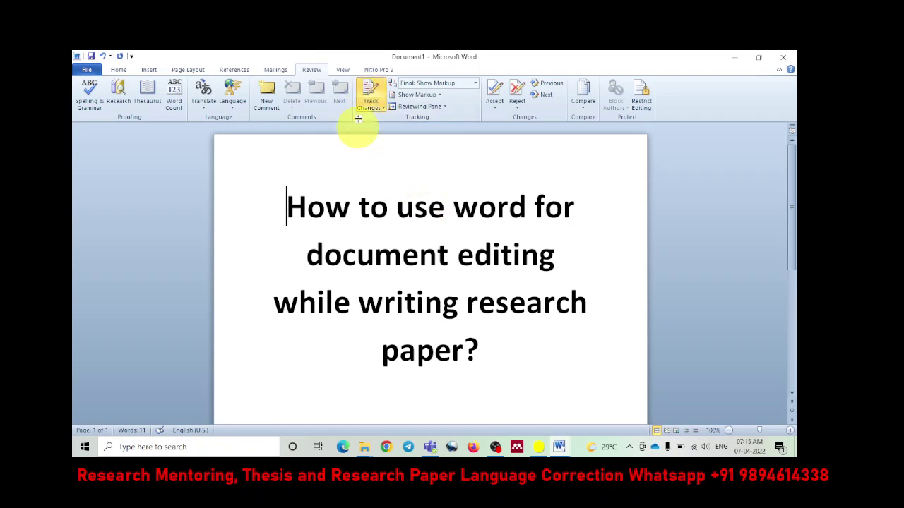
{"action": "left_click", "coordinate": [380, 105]}
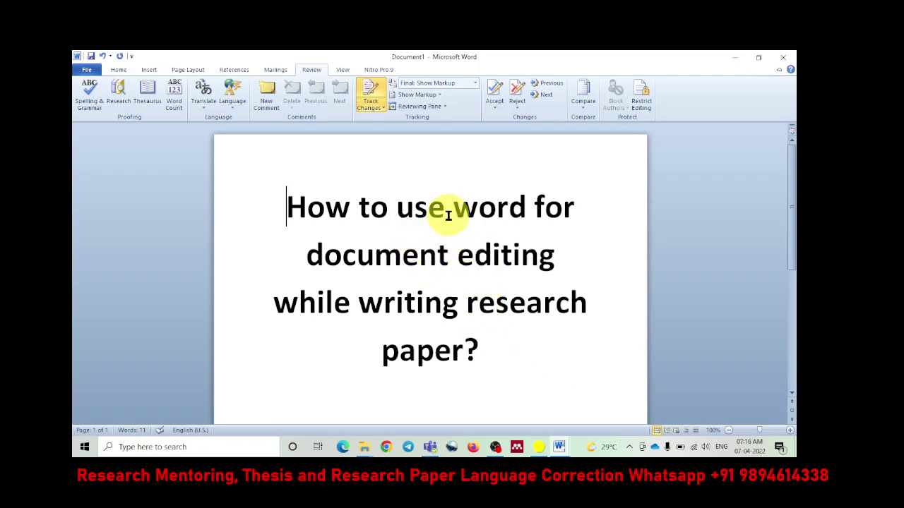
Delete the word "use" from the title as a tracked change and undo the deletion
{"action": "left_click_drag", "start_coordinate": [444, 208], "coordinate": [397, 206]}
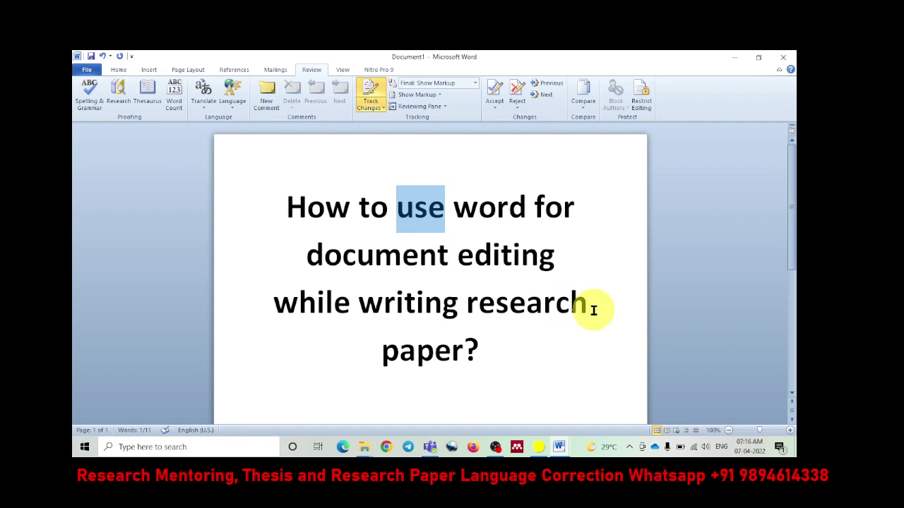
{"action": "key", "text": "Delete"}
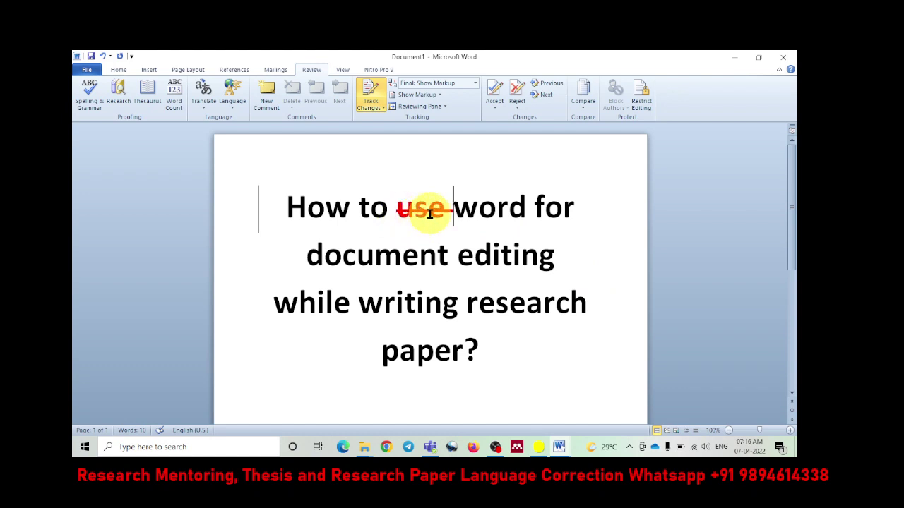
{"action": "mouse_move", "coordinate": [429, 213]}
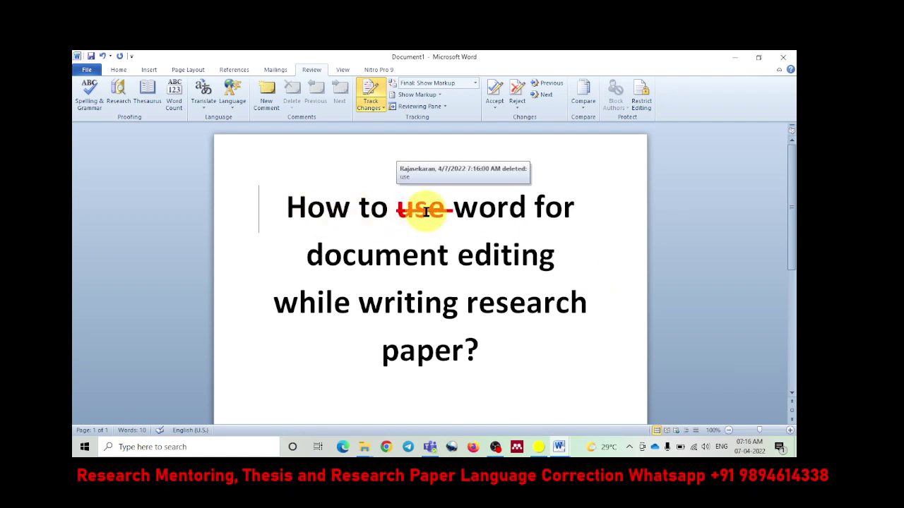
{"action": "key", "text": "ctrl+z"}
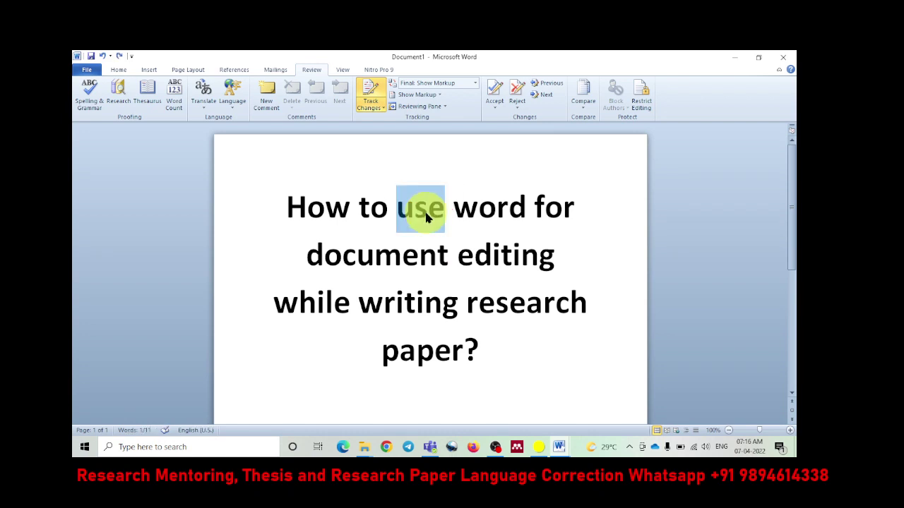
Replace the selected word "use" in the title with "utilise"
{"action": "type", "text": "utilis "}
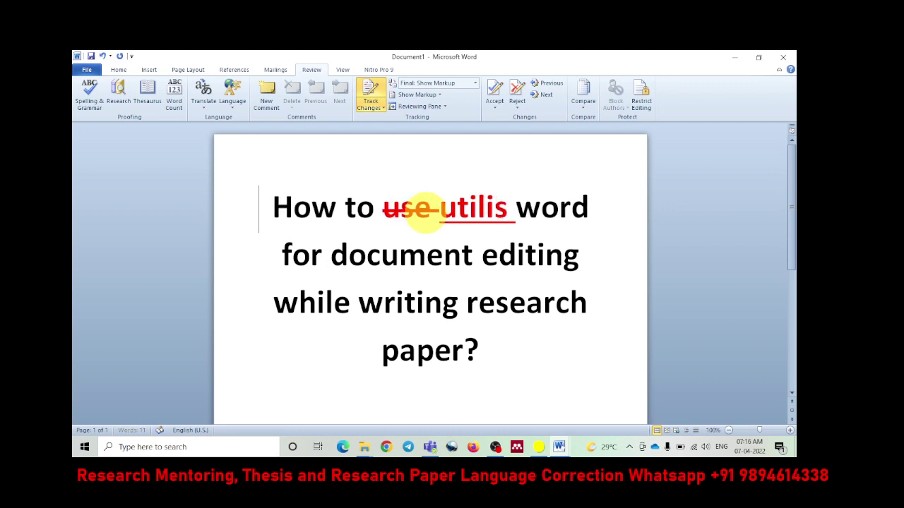
{"action": "type", "text": "e"}
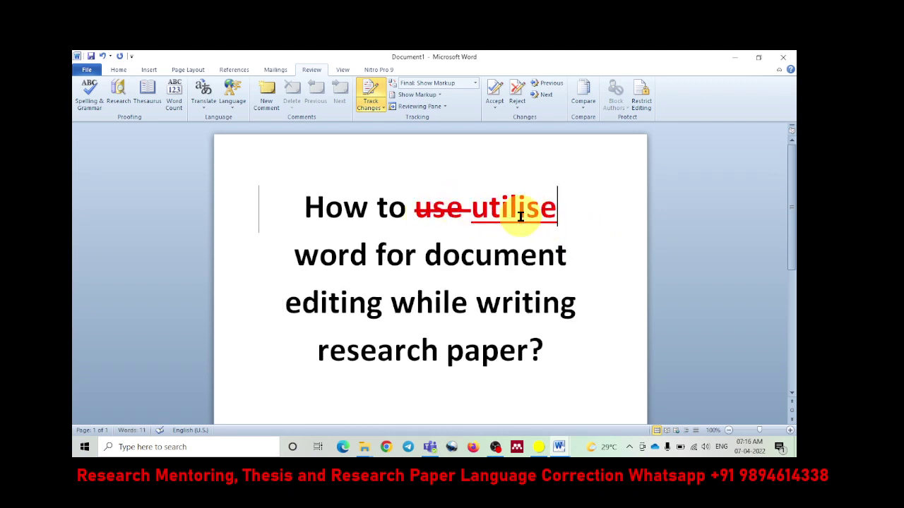
{"action": "mouse_move", "coordinate": [520, 215]}
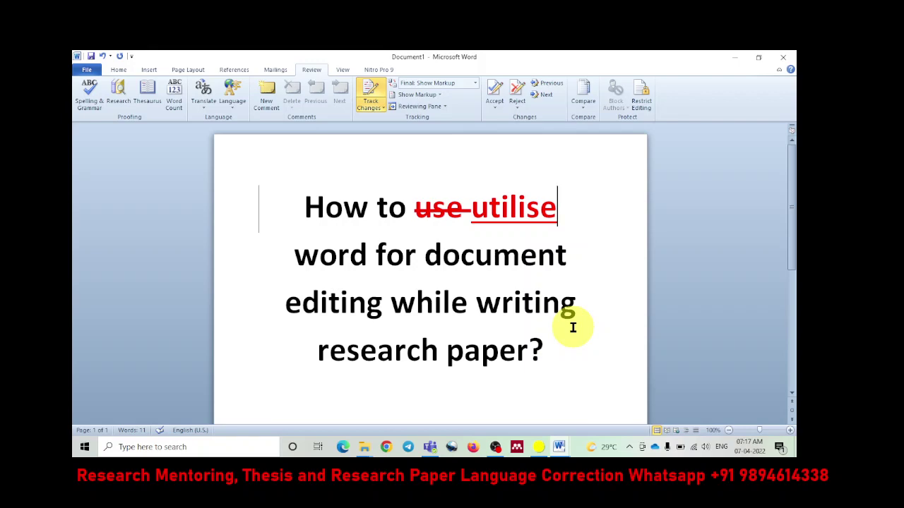
Switch to the Paper-11 document and examine the tracked changes and comments in the Abstract
{"action": "key", "text": "alt+Tab"}
{"action": "key", "text": "alt+Tab"}
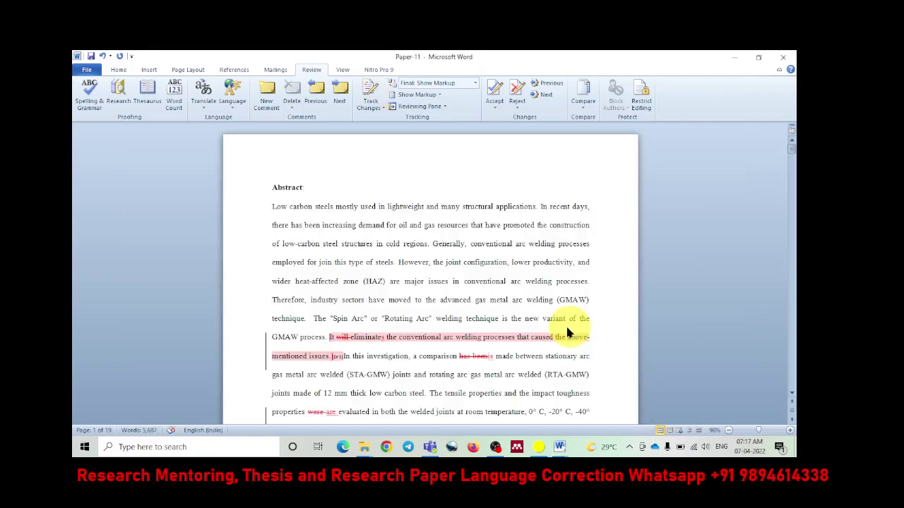
{"action": "scroll", "coordinate": [672, 291], "scroll_direction": "down", "scroll_amount": 1}
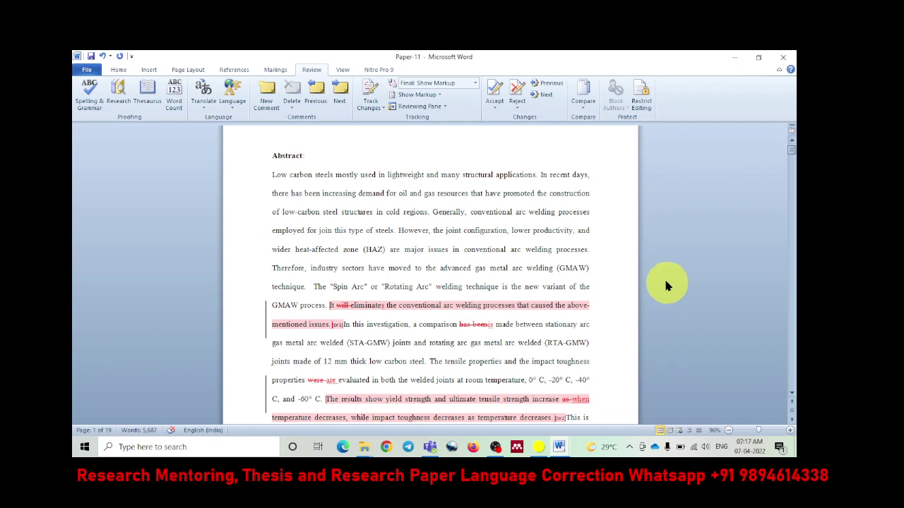
{"action": "scroll", "coordinate": [665, 282], "scroll_direction": "down", "scroll_amount": 1}
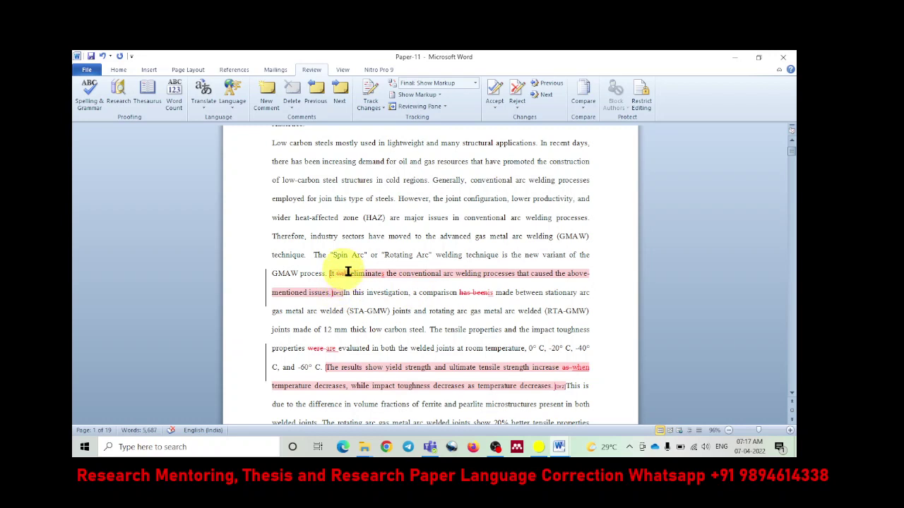
{"action": "mouse_move", "coordinate": [352, 273]}
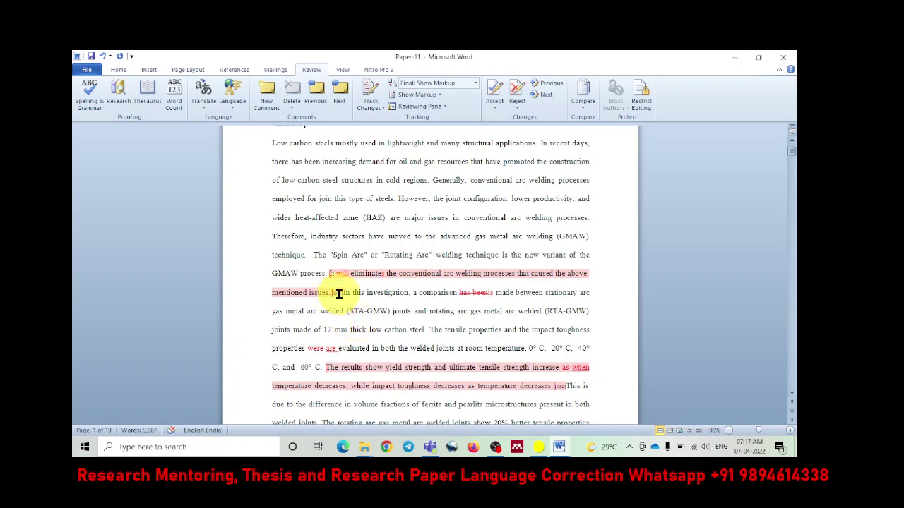
{"action": "mouse_move", "coordinate": [337, 293]}
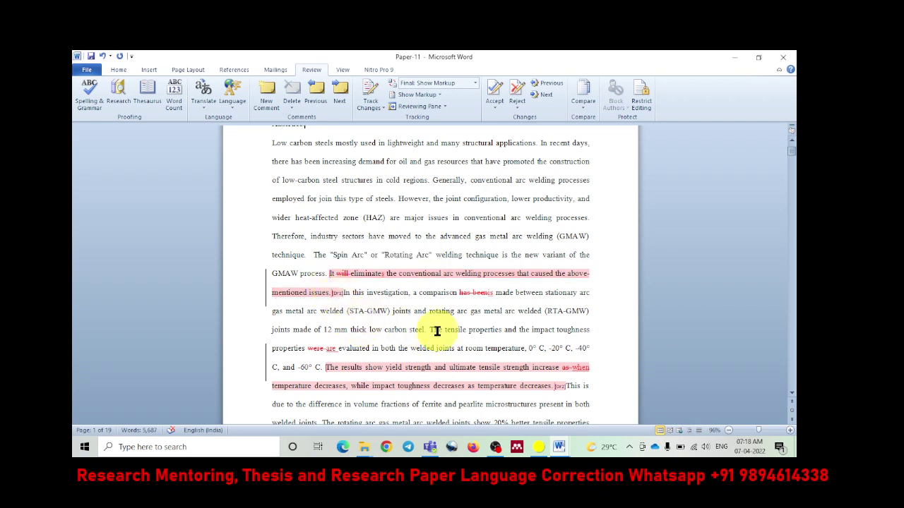
{"action": "scroll", "coordinate": [429, 329], "scroll_direction": "up", "scroll_amount": 1}
{"action": "scroll", "coordinate": [357, 272], "scroll_direction": "down", "scroll_amount": 1}
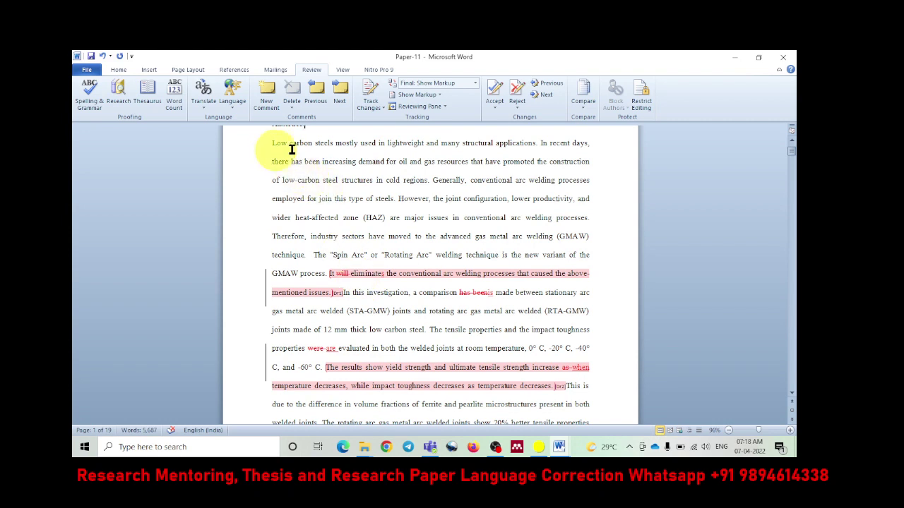
Attach the comment "Can you provide reference for this statement?" to the Abstract's first sentence, "Low carbon steels mostly used in lightweight and many structural applications"
{"action": "left_click_drag", "start_coordinate": [270, 148], "coordinate": [515, 148]}
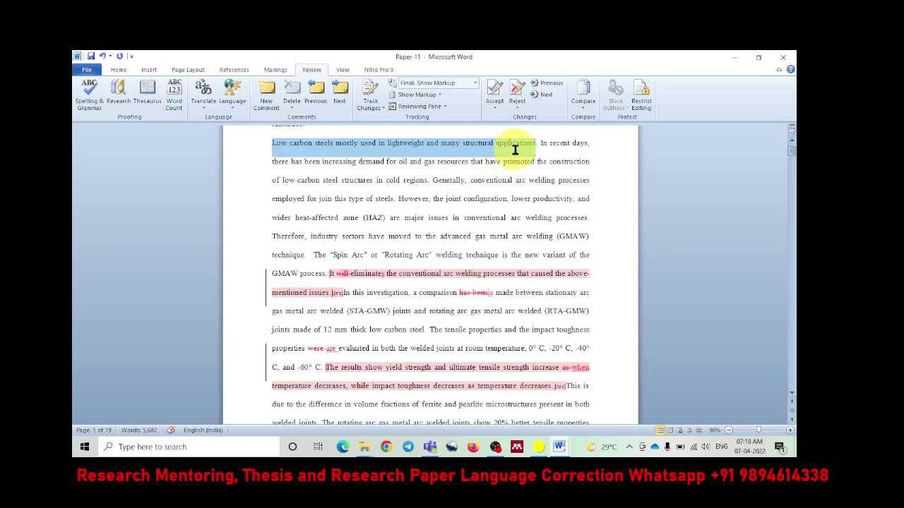
{"action": "left_click", "coordinate": [262, 92]}
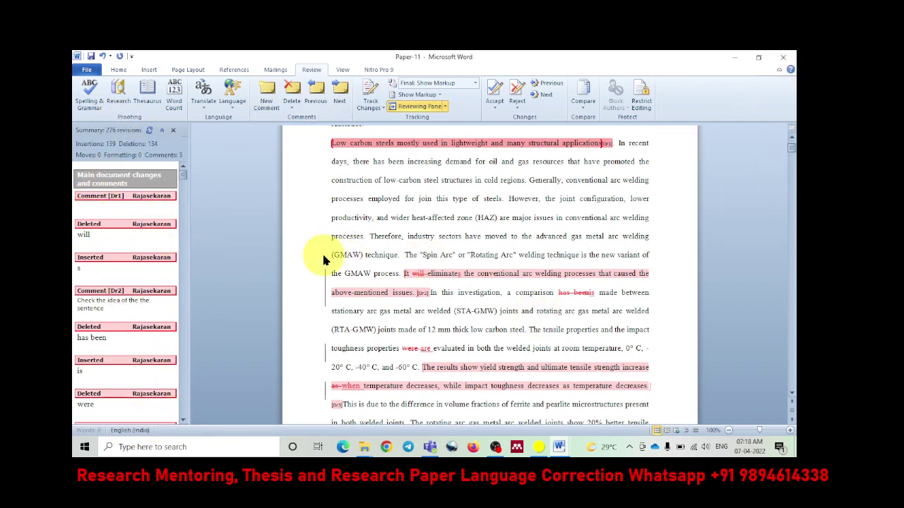
{"action": "type", "text": "Can you provide reference for this s"}
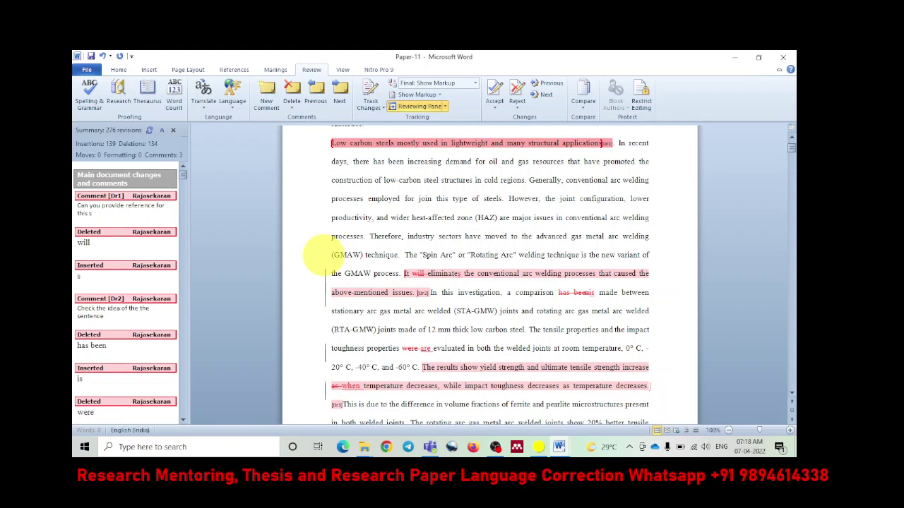
{"action": "type", "text": "tatement?"}
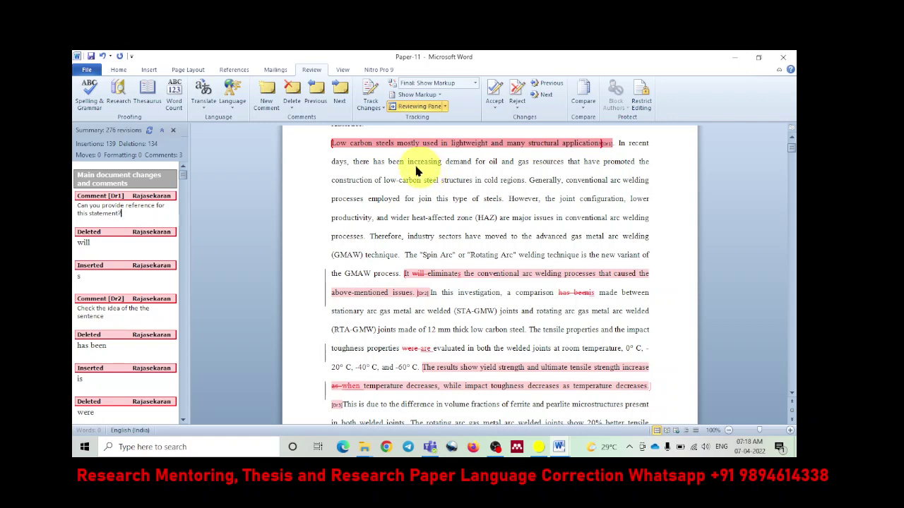
{"action": "mouse_move", "coordinate": [388, 153]}
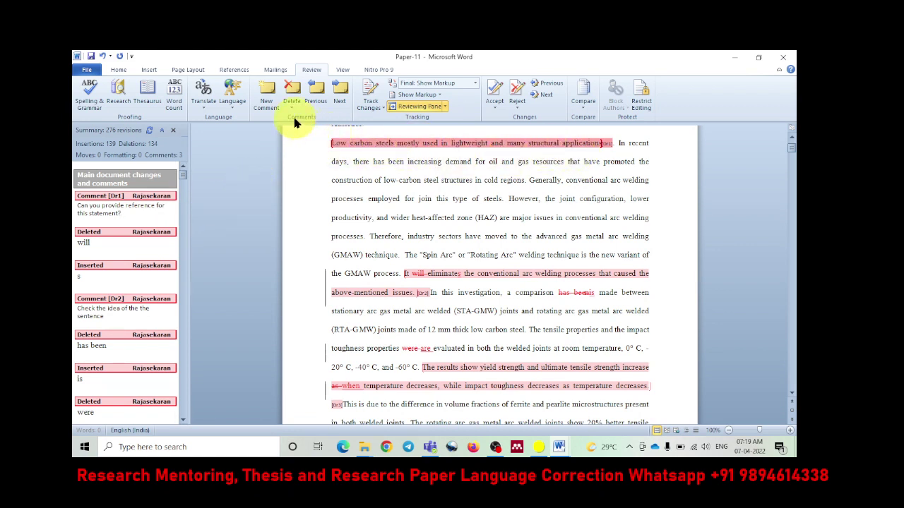
{"action": "left_click", "coordinate": [161, 203]}
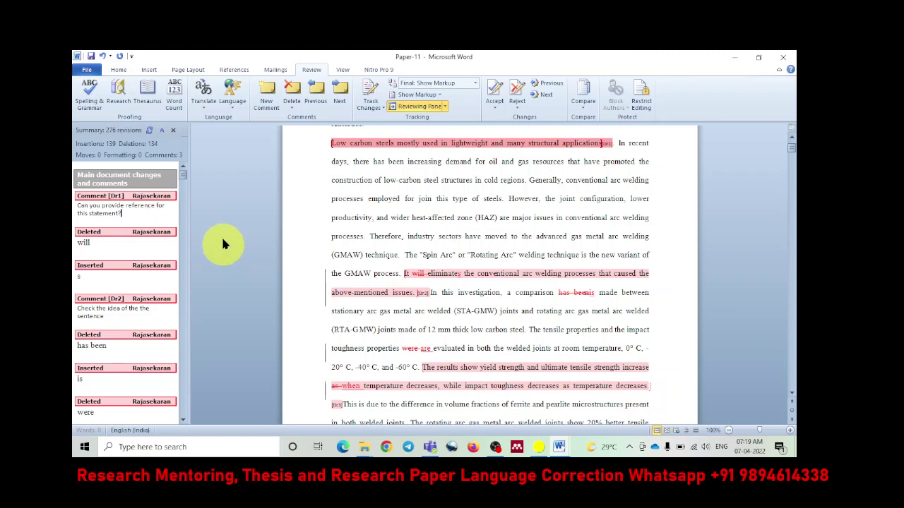
Delete the comma after "In recent days" in the Abstract
{"action": "scroll", "coordinate": [223, 211], "scroll_direction": "up", "scroll_amount": 1}
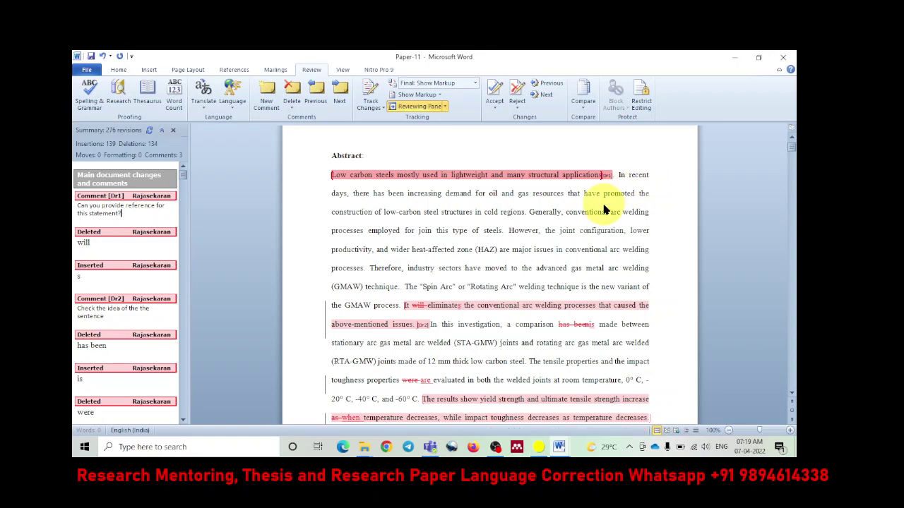
{"action": "left_click", "coordinate": [350, 194]}
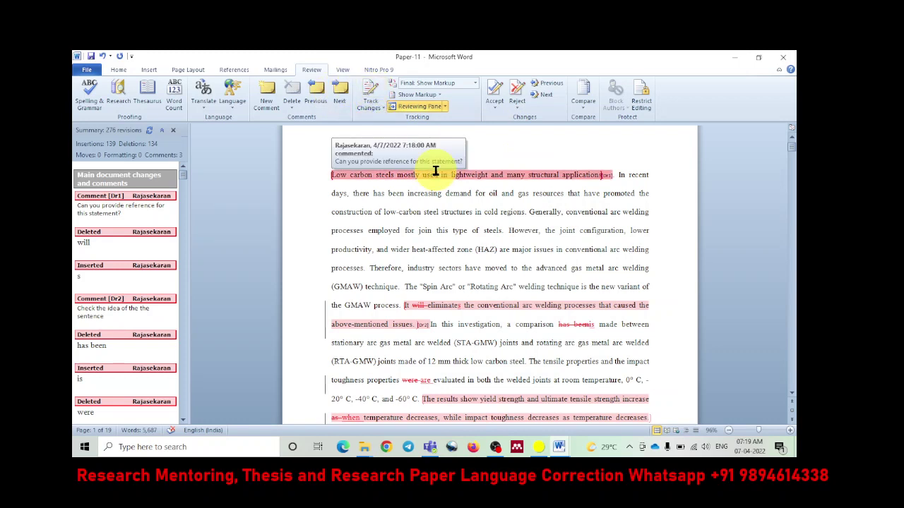
{"action": "key", "text": "BackSpace"}
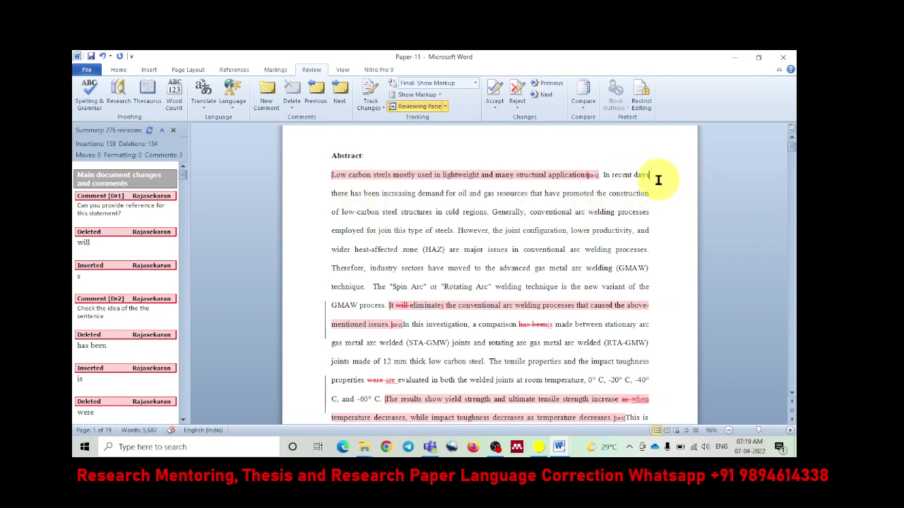
Turn on Track Changes and insert a comma after "In recent days" in the Abstract
{"action": "left_click", "coordinate": [368, 93]}
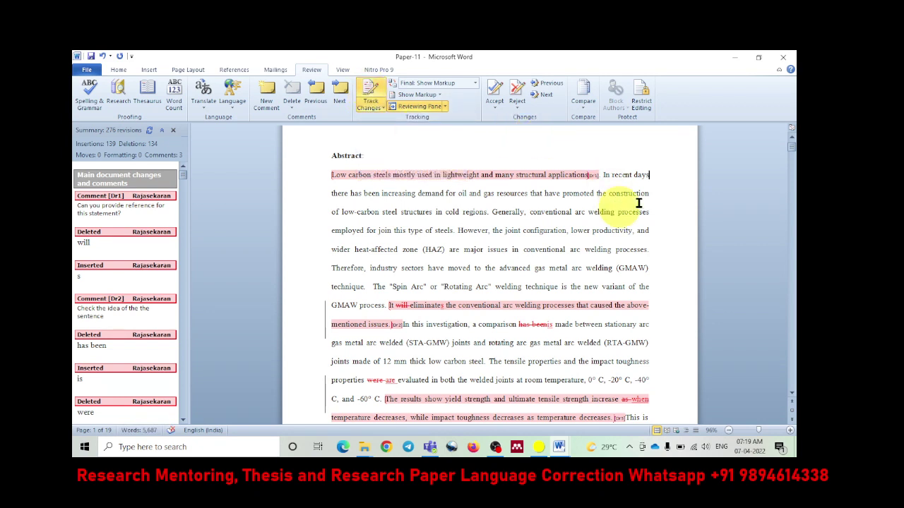
{"action": "type", "text": ","}
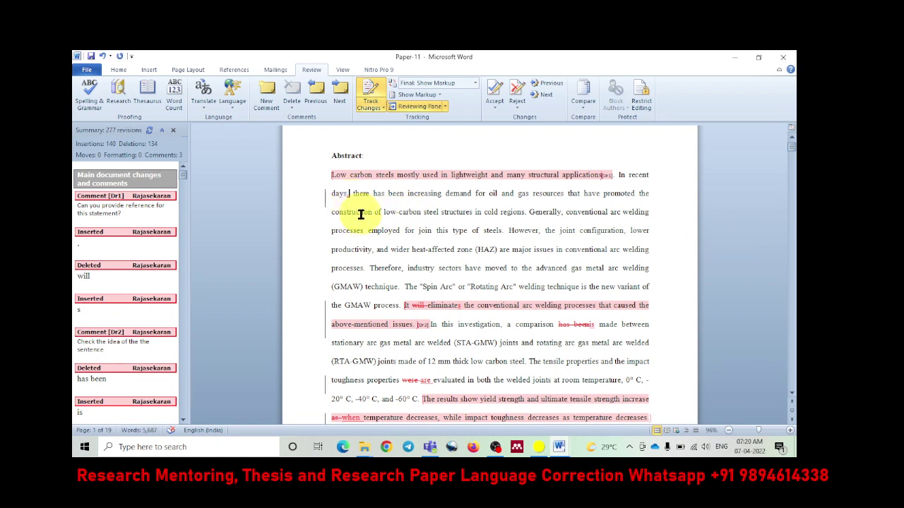
{"action": "key", "text": "BackSpace"}
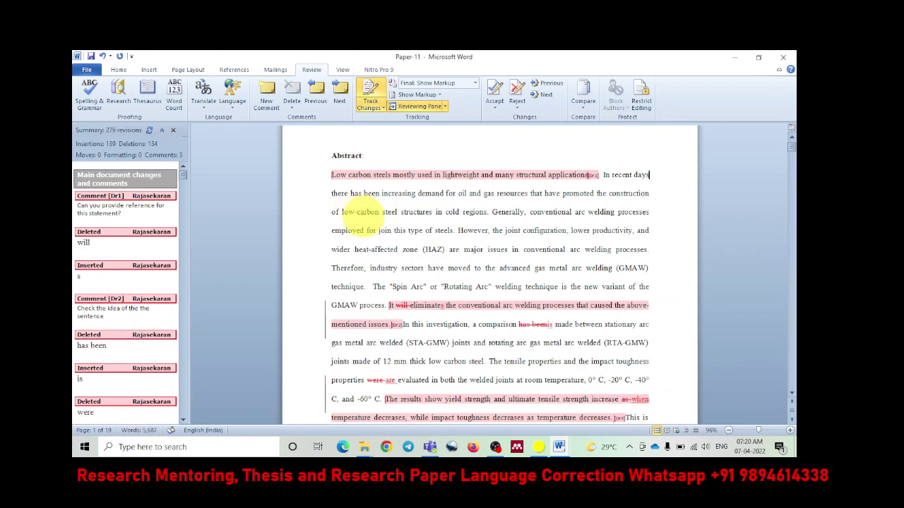
{"action": "type", "text": ","}
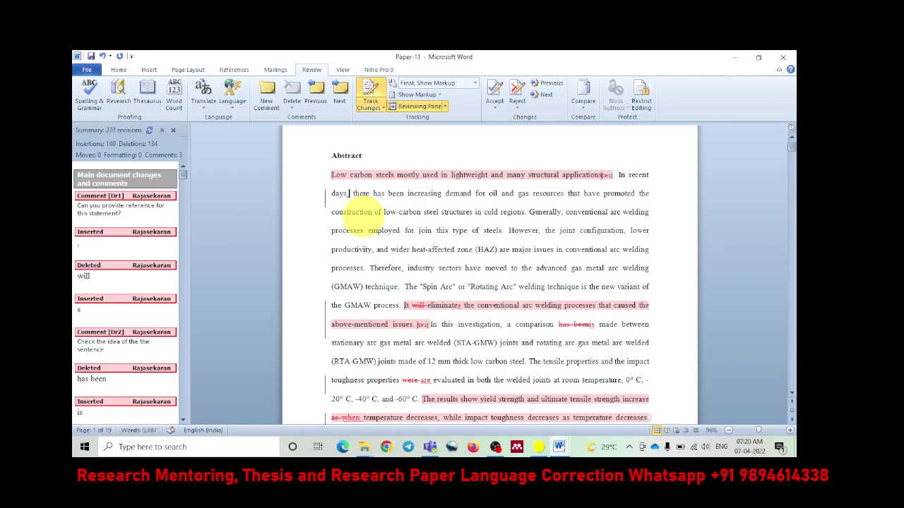
Insert an extra space after "there" and delete the space between "gas" and "resources" in the Abstract's second sentence
{"action": "left_click", "coordinate": [374, 193]}
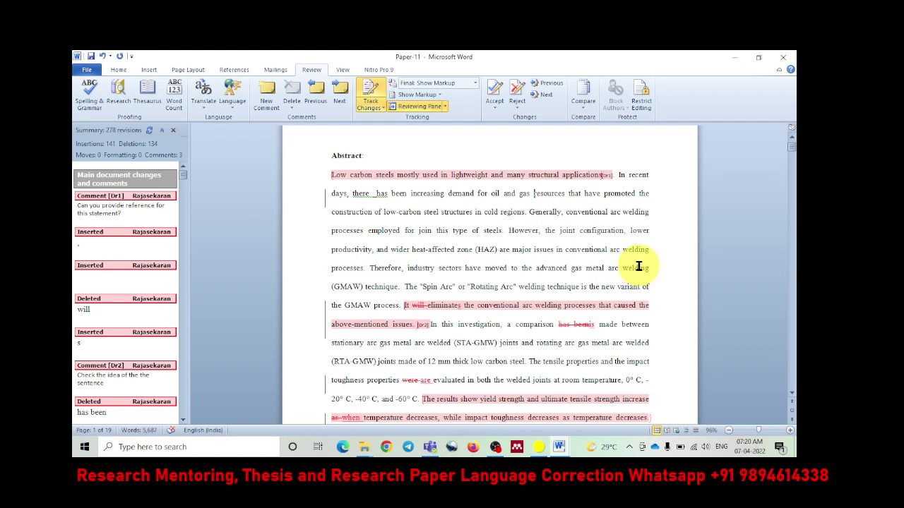
{"action": "key", "text": "Delete"}
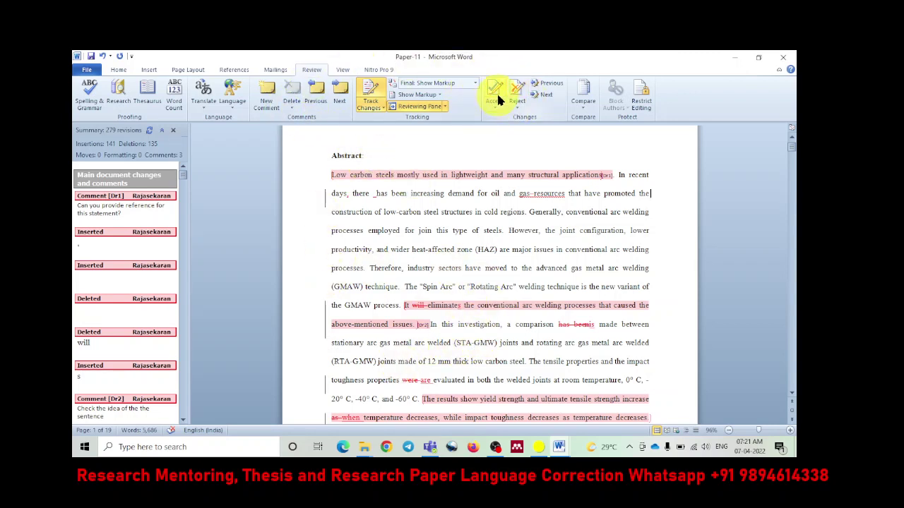
Reject the comment on the Abstract's first sentence and accept the tracked comma after "In recent days"
{"action": "left_click", "coordinate": [473, 177]}
{"action": "mouse_move", "coordinate": [479, 179]}
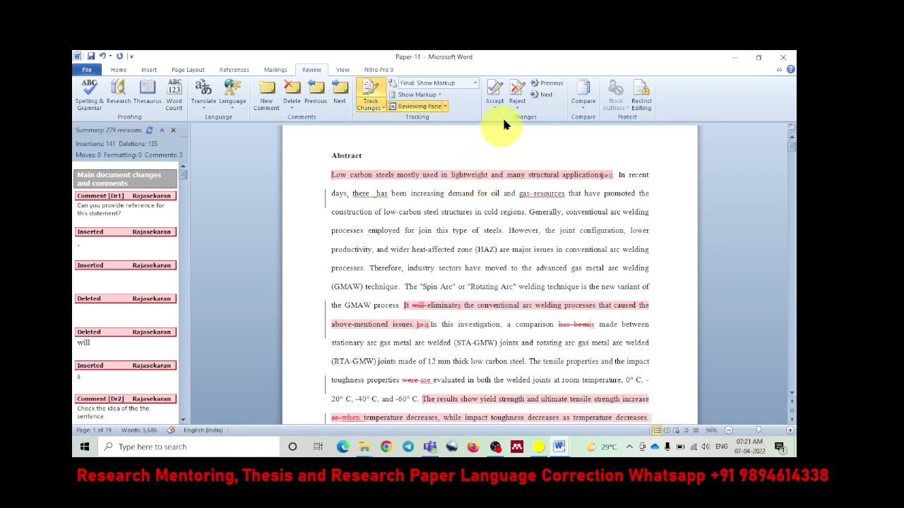
{"action": "left_click", "coordinate": [518, 92]}
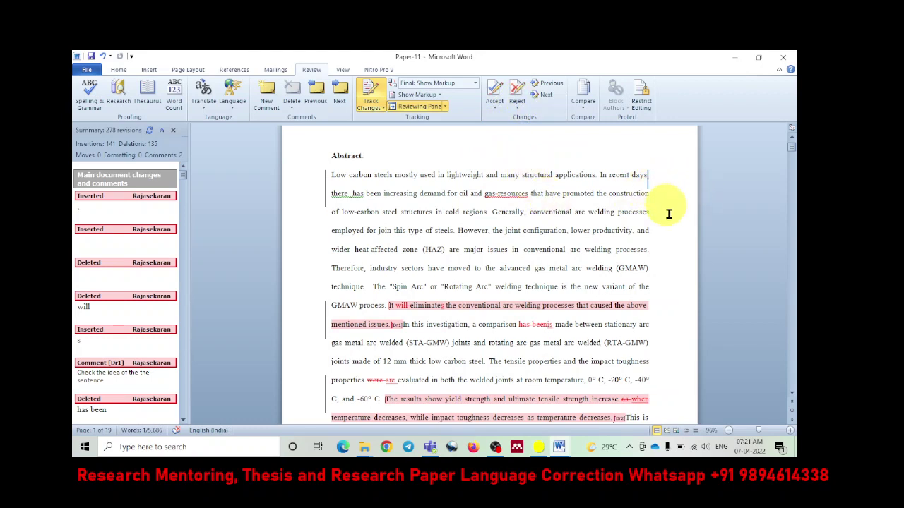
{"action": "left_click", "coordinate": [496, 97]}
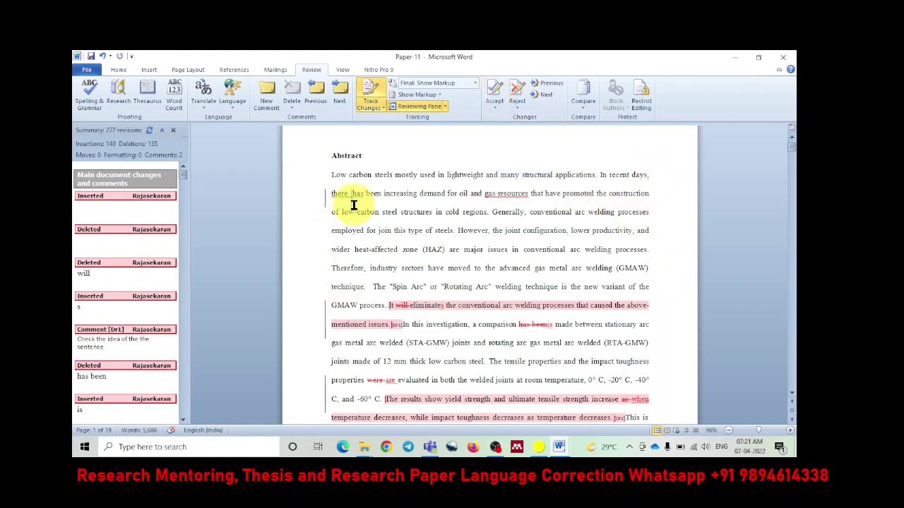
Reject the tracked extra space after "there" and the deleted space between "gas" and "resources" in the Abstract
{"action": "left_click", "coordinate": [515, 89]}
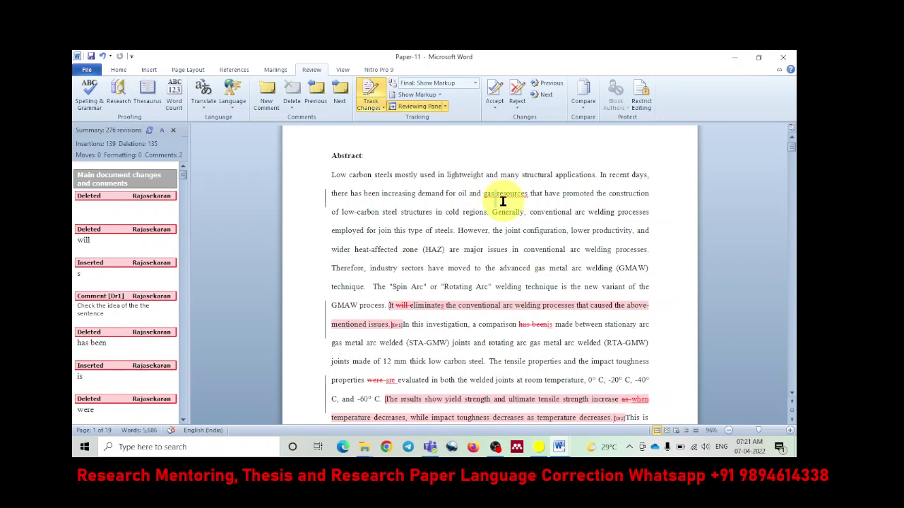
{"action": "left_click", "coordinate": [517, 90]}
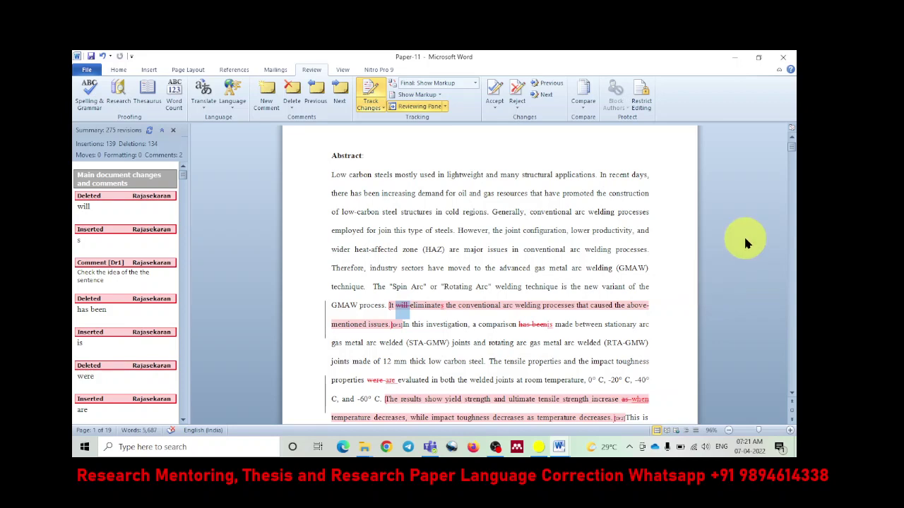
Accept the deletion of "will" and the added "s" in the Abstract's "It eliminates" sentence, and delete that sentence's comment
{"action": "scroll", "coordinate": [739, 232], "scroll_direction": "down", "scroll_amount": 10}
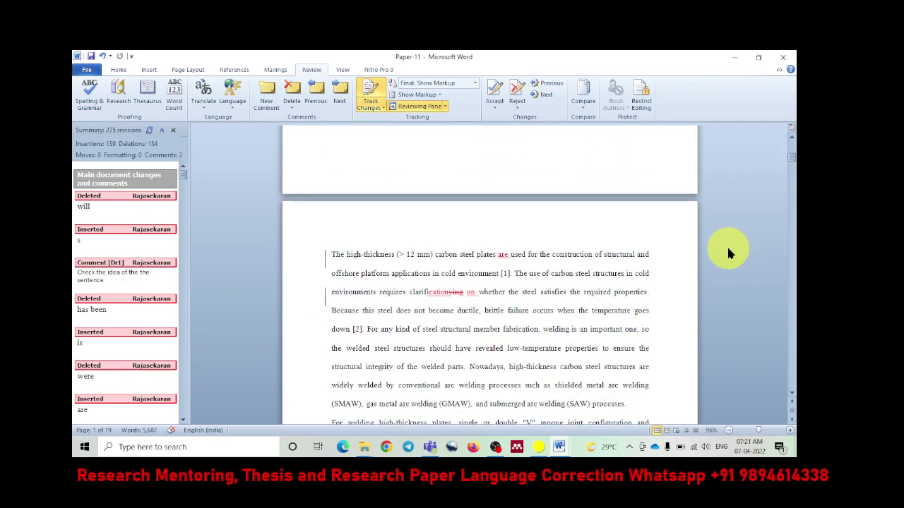
{"action": "scroll", "coordinate": [728, 249], "scroll_direction": "down", "scroll_amount": 12}
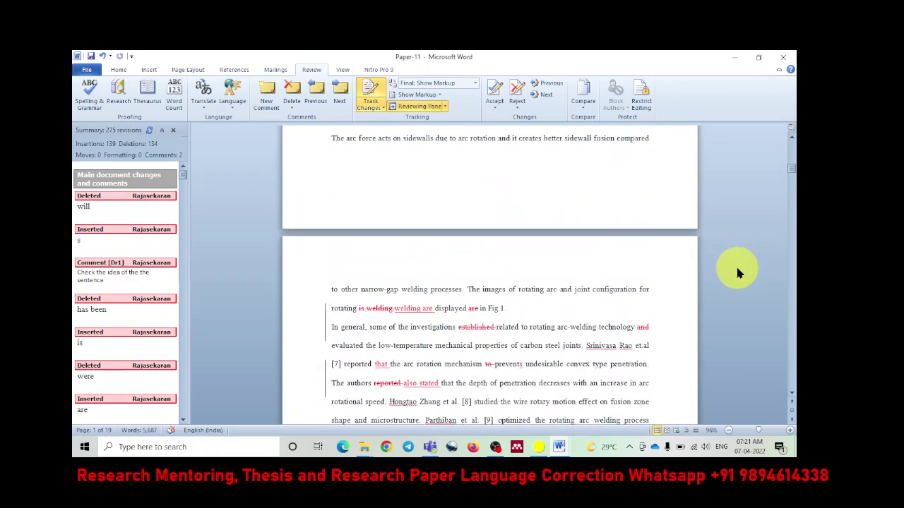
{"action": "scroll", "coordinate": [734, 265], "scroll_direction": "up", "scroll_amount": 20}
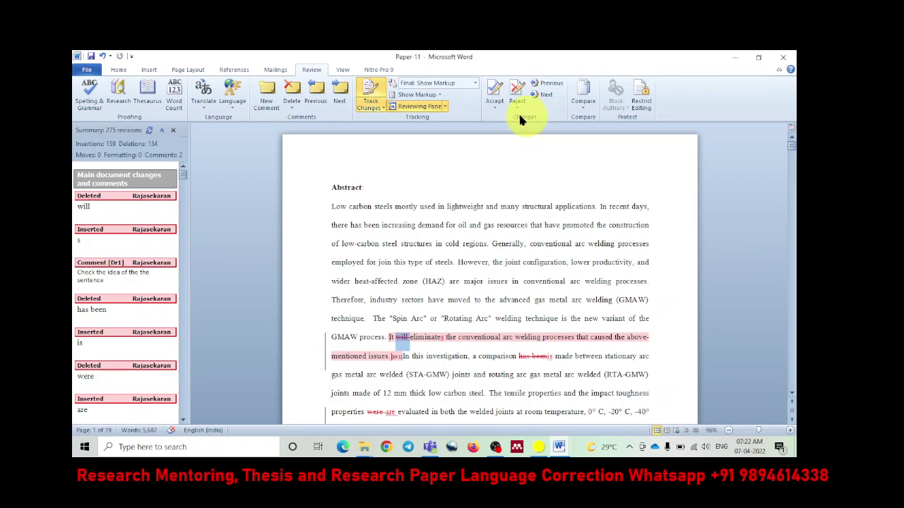
{"action": "left_click", "coordinate": [493, 108]}
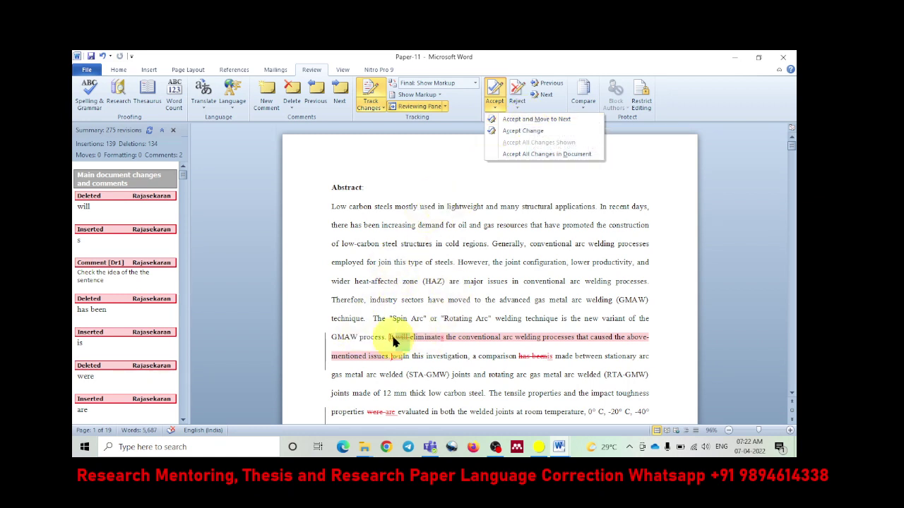
{"action": "left_click", "coordinate": [539, 120]}
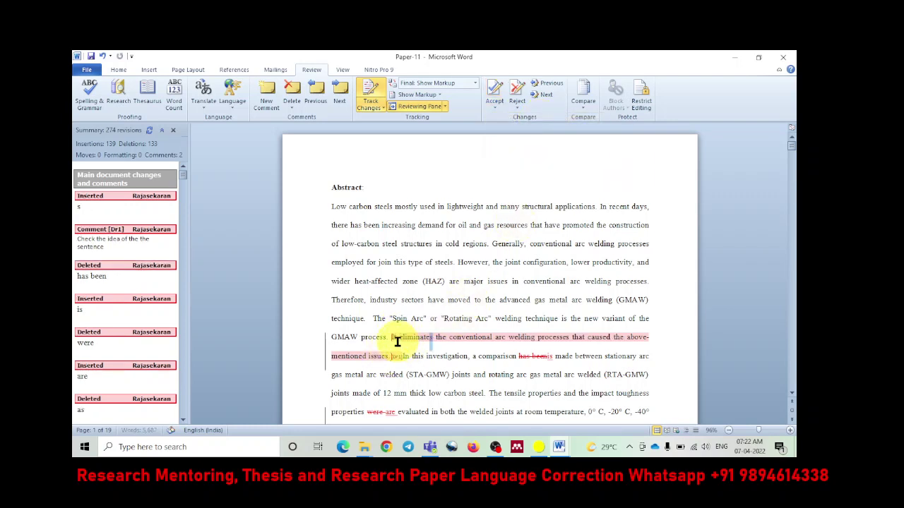
{"action": "left_click", "coordinate": [493, 89]}
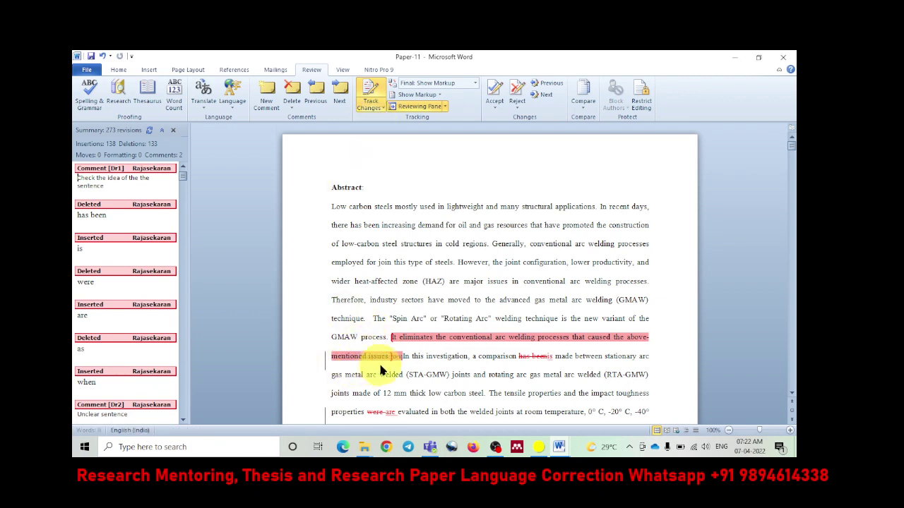
{"action": "left_click", "coordinate": [292, 99]}
{"action": "left_click", "coordinate": [311, 133]}
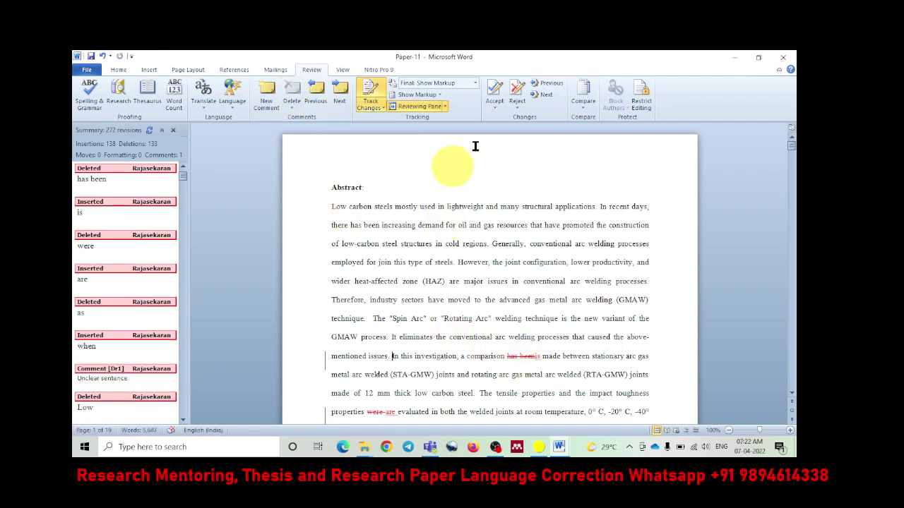
Accept the tracked replacement of "has been" with "is" in the Abstract's "In this investigation" sentence
{"action": "left_click", "coordinate": [495, 93]}
{"action": "left_click", "coordinate": [496, 95]}
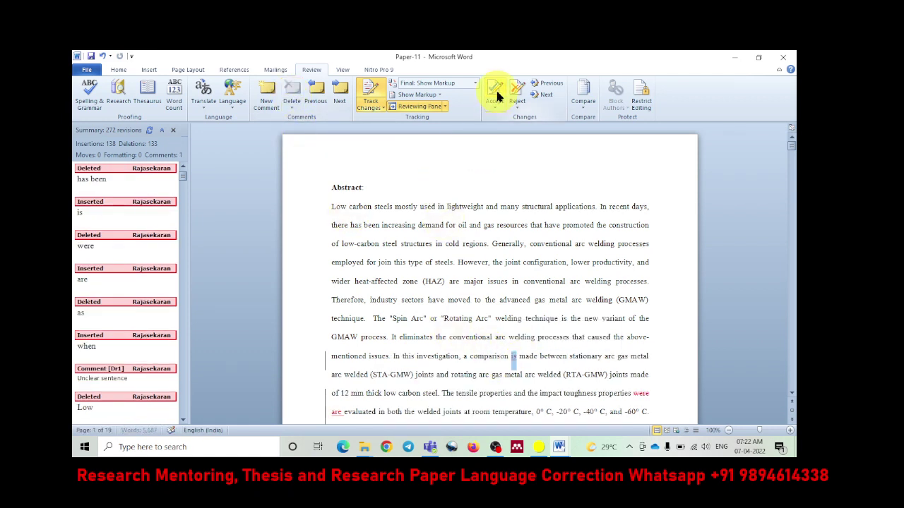
{"action": "left_click", "coordinate": [497, 88]}
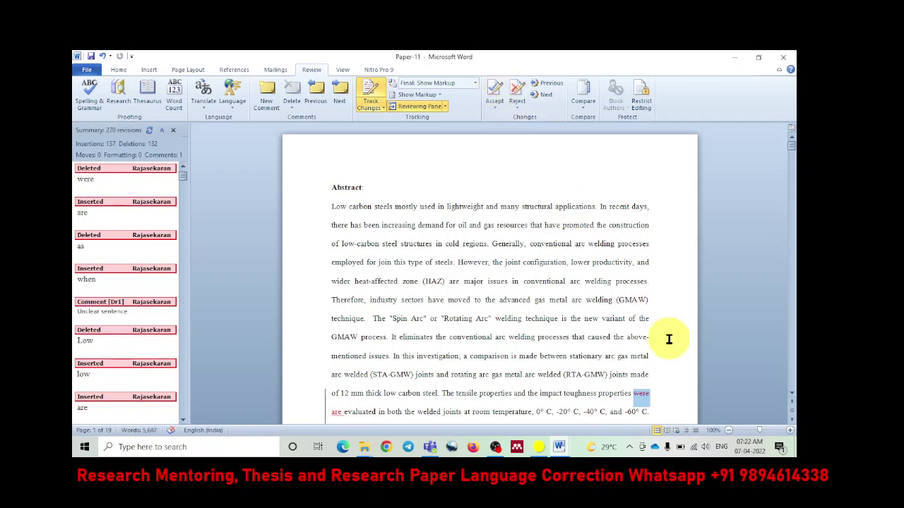
Accept all tracked changes in the document at once, and undo that after checking the pages
{"action": "scroll", "coordinate": [722, 210], "scroll_direction": "down", "scroll_amount": 1}
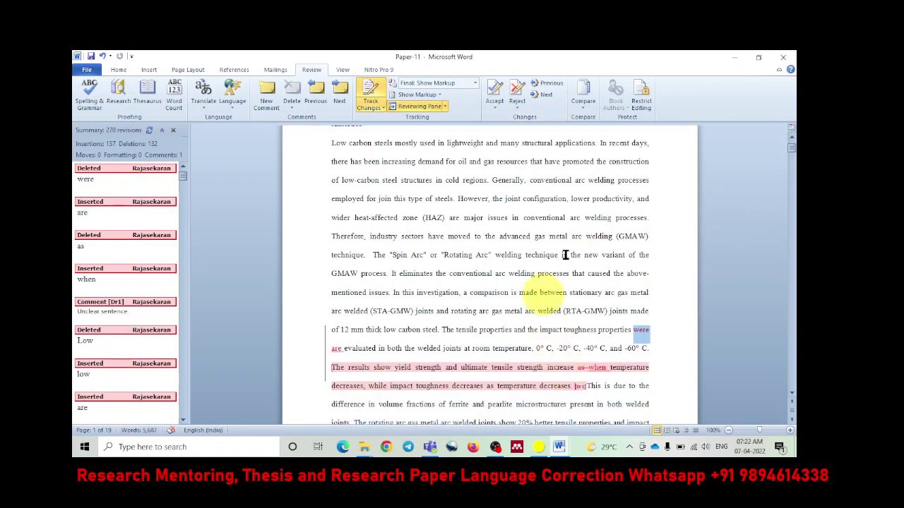
{"action": "left_click", "coordinate": [494, 106]}
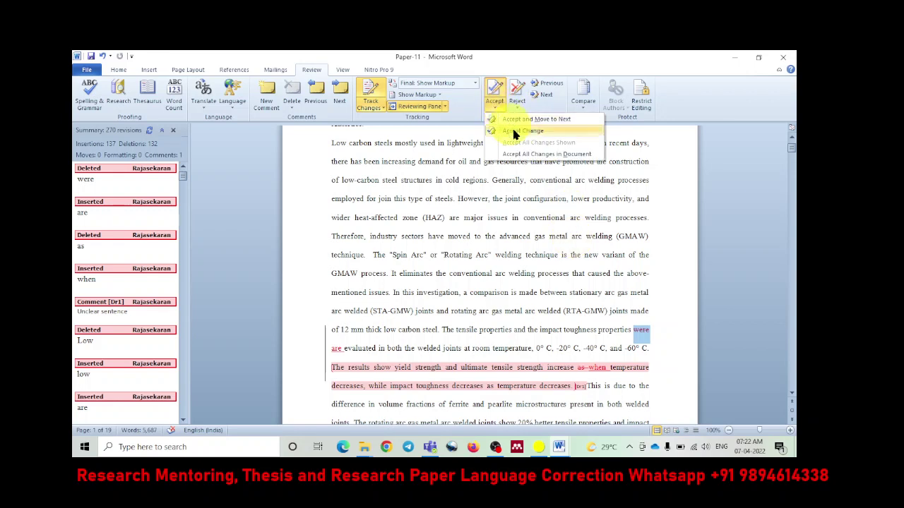
{"action": "left_click", "coordinate": [522, 161]}
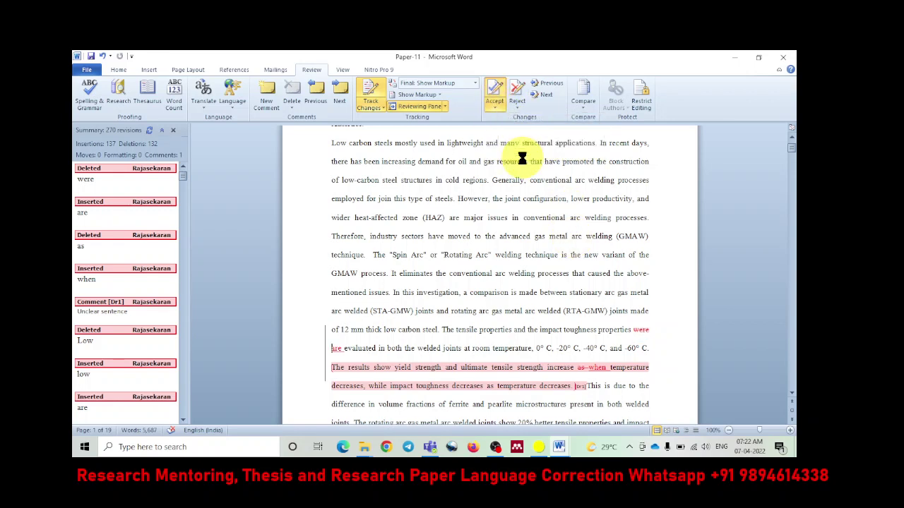
{"action": "scroll", "coordinate": [546, 317], "scroll_direction": "down", "scroll_amount": 15}
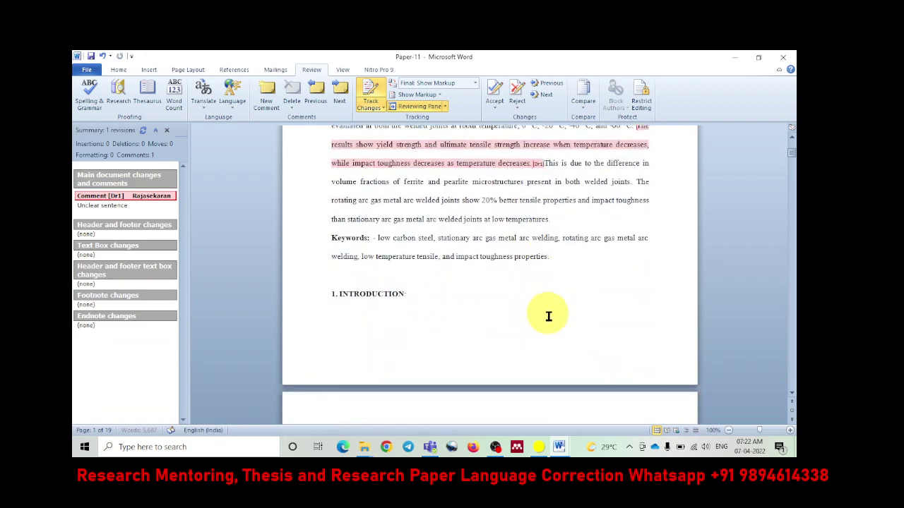
{"action": "scroll", "coordinate": [567, 337], "scroll_direction": "down", "scroll_amount": 20}
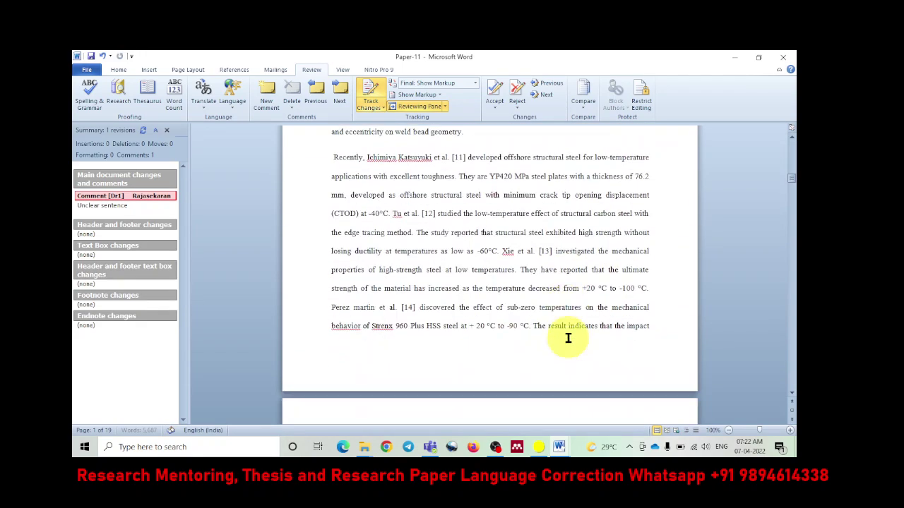
{"action": "scroll", "coordinate": [570, 344], "scroll_direction": "down", "scroll_amount": 20}
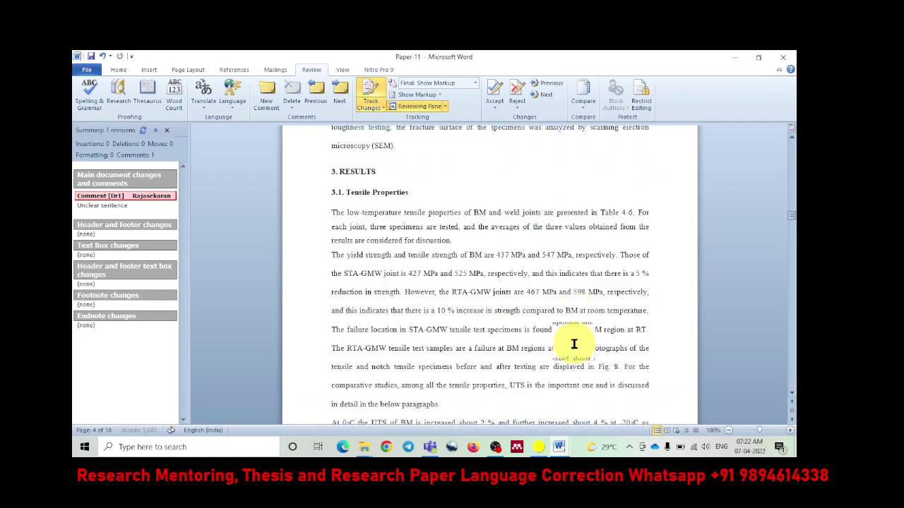
{"action": "scroll", "coordinate": [574, 346], "scroll_direction": "up", "scroll_amount": 20}
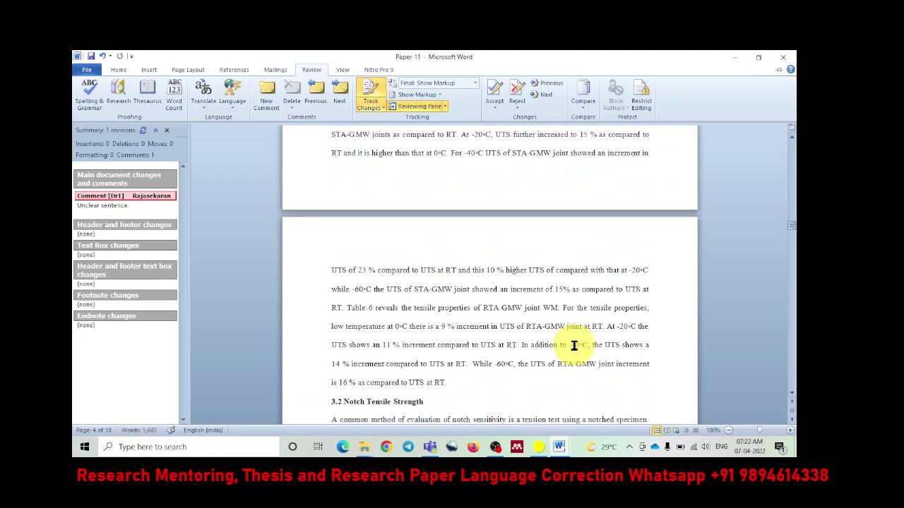
{"action": "scroll", "coordinate": [574, 346], "scroll_direction": "up", "scroll_amount": 6}
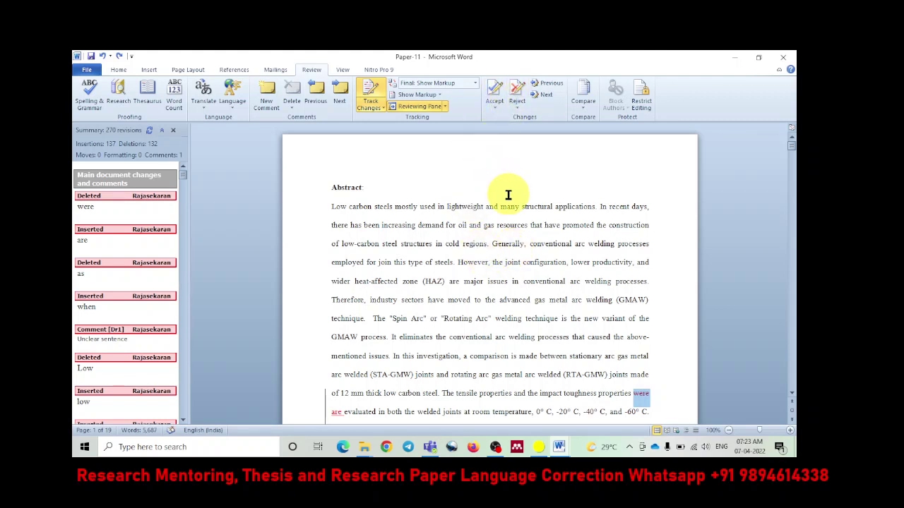
{"action": "left_click", "coordinate": [496, 105]}
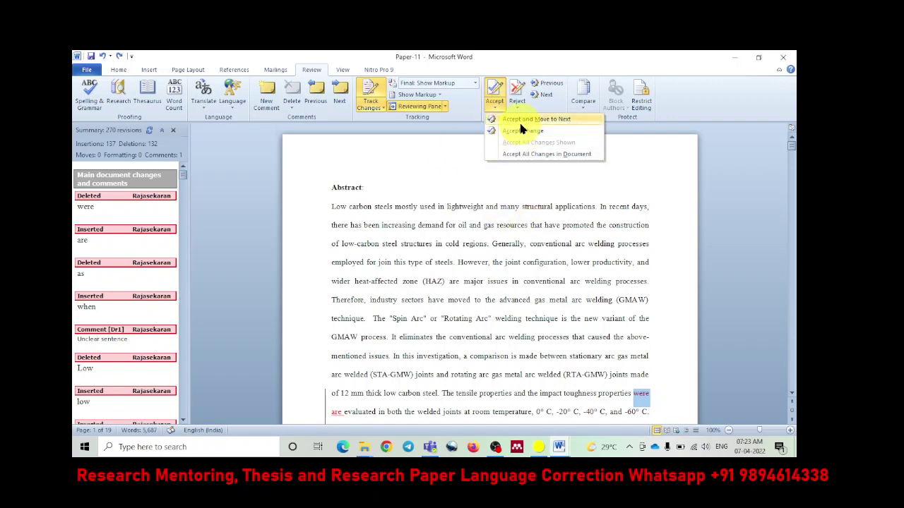
{"action": "left_click", "coordinate": [645, 317]}
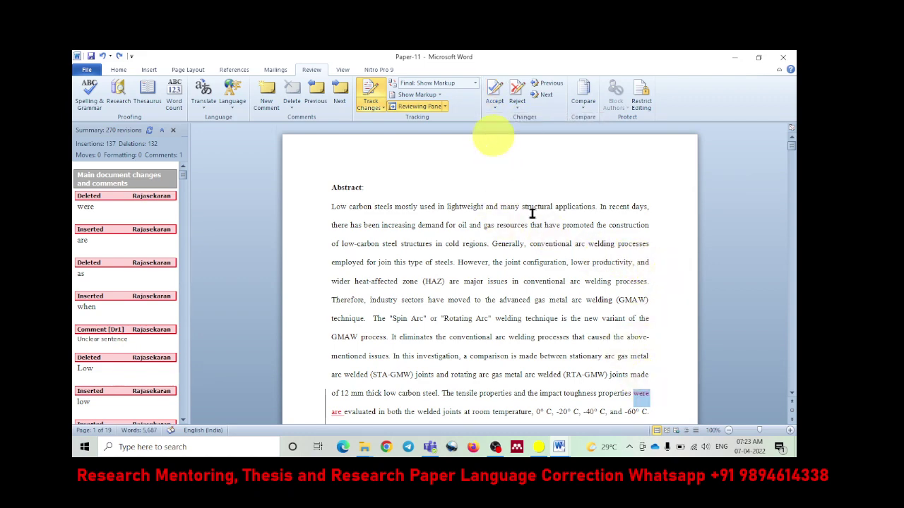
{"action": "scroll", "coordinate": [600, 311], "scroll_direction": "down", "scroll_amount": 1}
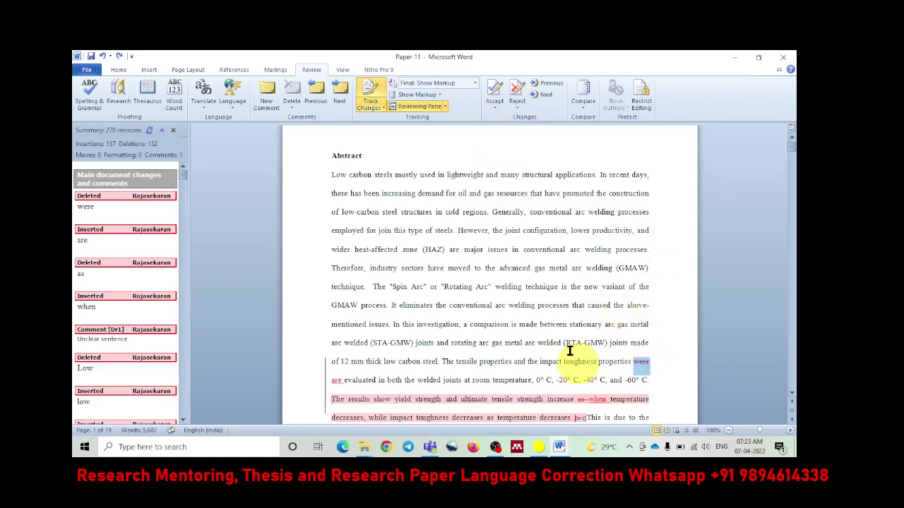
{"action": "scroll", "coordinate": [625, 289], "scroll_direction": "down", "scroll_amount": 7}
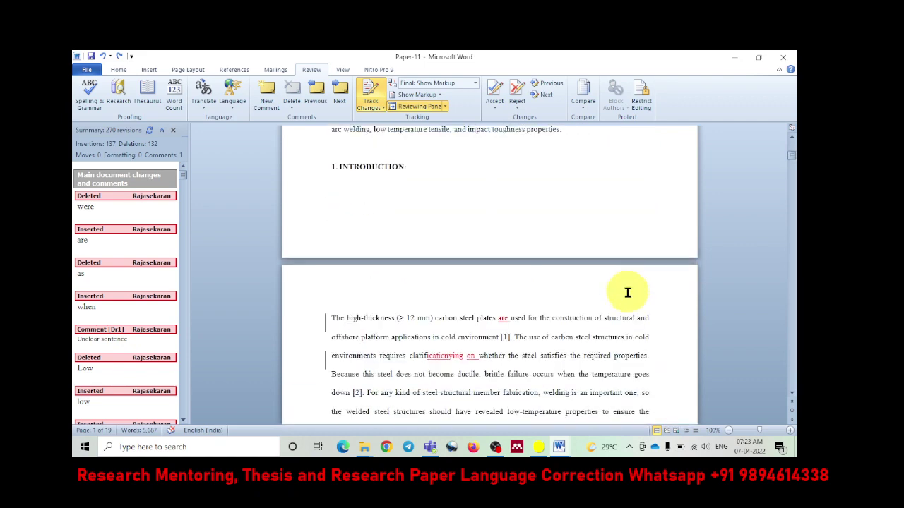
{"action": "scroll", "coordinate": [625, 291], "scroll_direction": "down", "scroll_amount": 6}
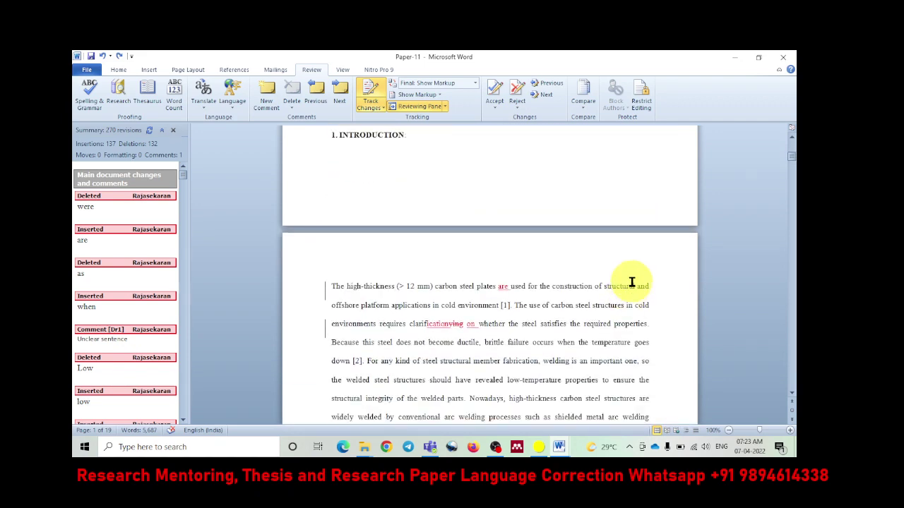